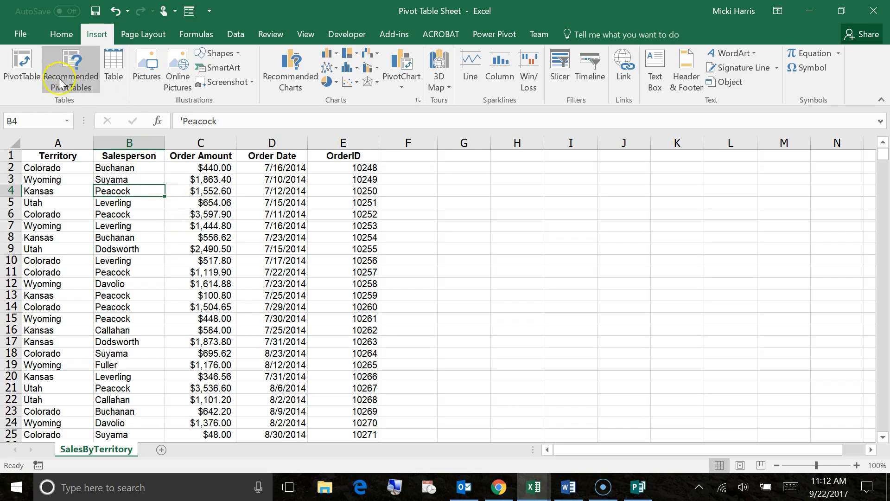
- Convert the sales data range into a table with headers
left_click(114, 65)
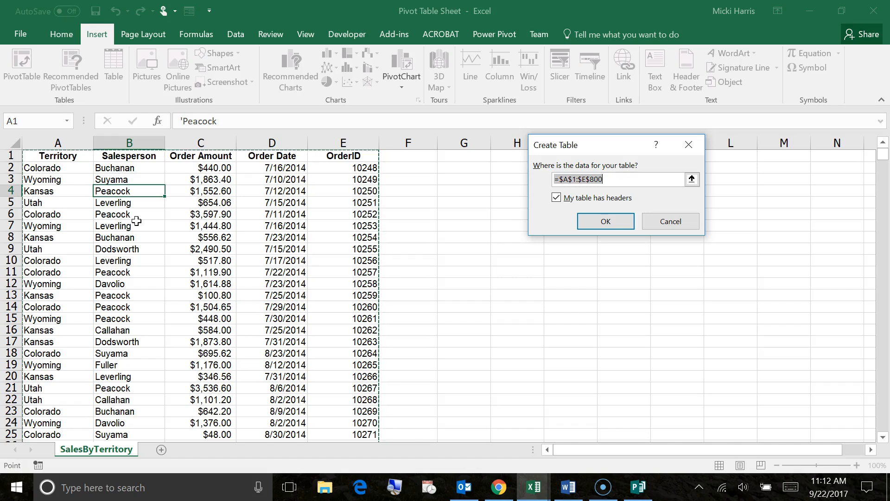
left_click(607, 223)
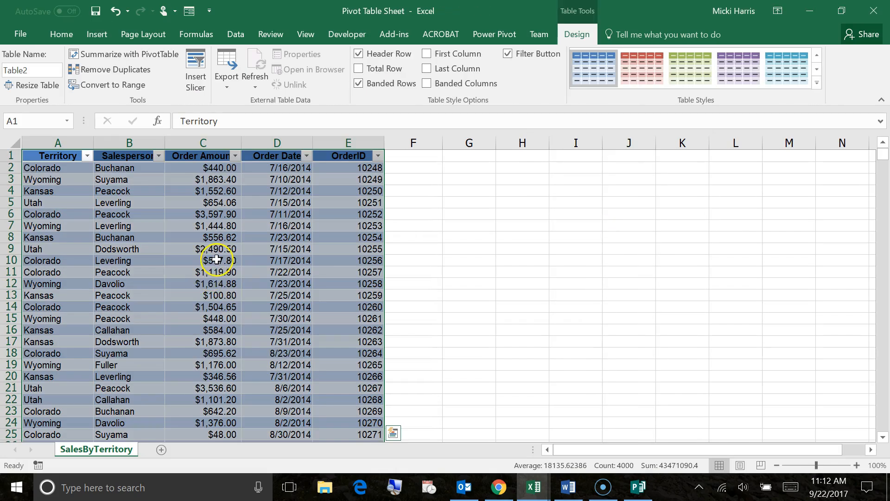
left_click(318, 258)
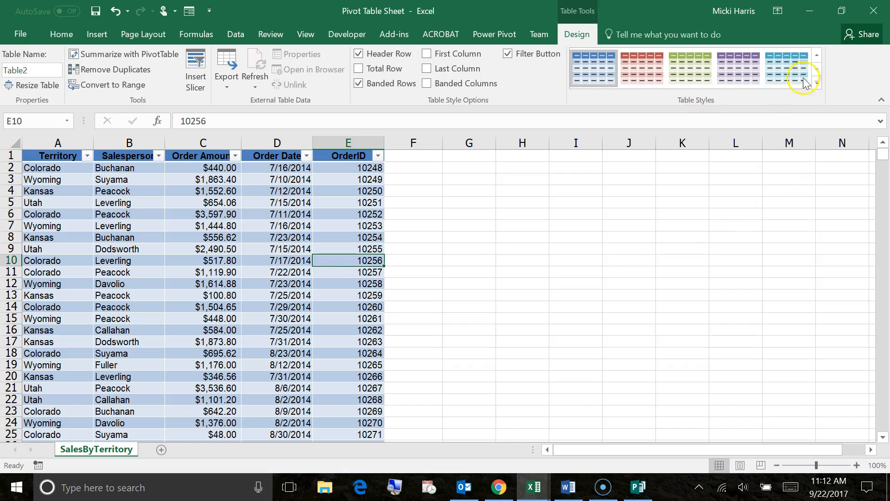
- Turn on the table's Total Row
left_click(817, 83)
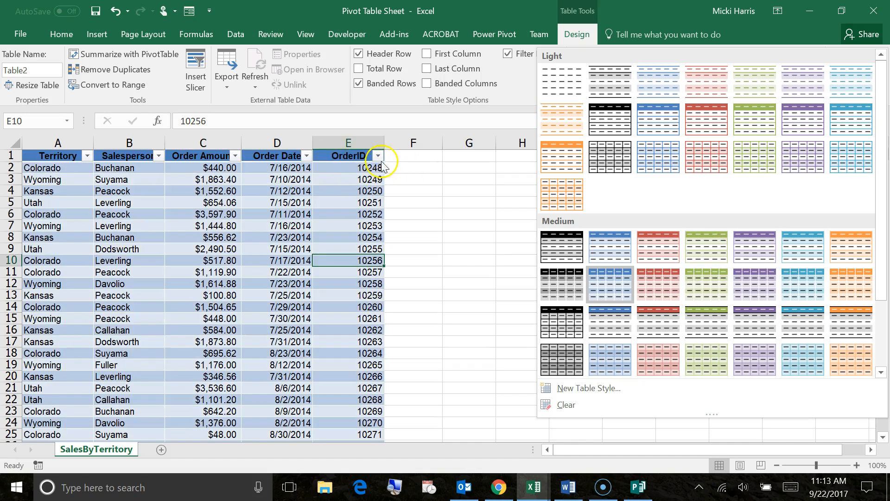
left_click(445, 184)
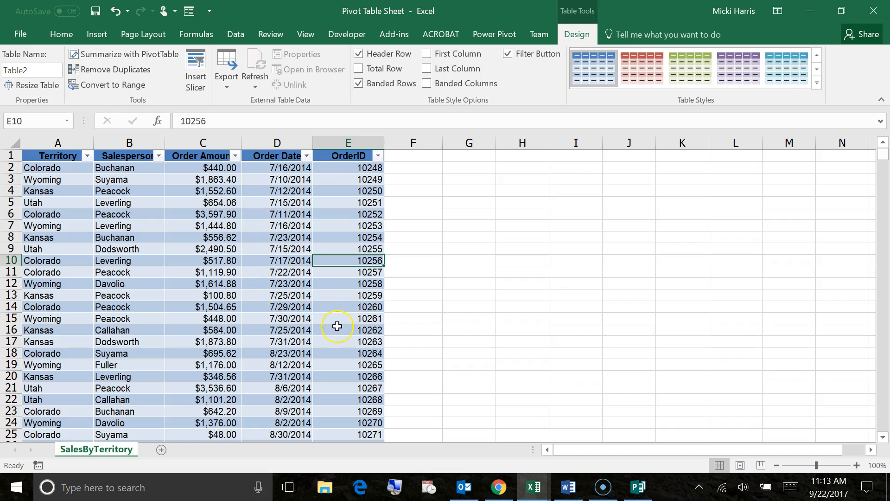
scroll(338, 322, "down", 20)
left_click_drag(883, 176, 867, 487)
scroll(447, 388, "down", 7)
scroll(447, 388, "up", 2)
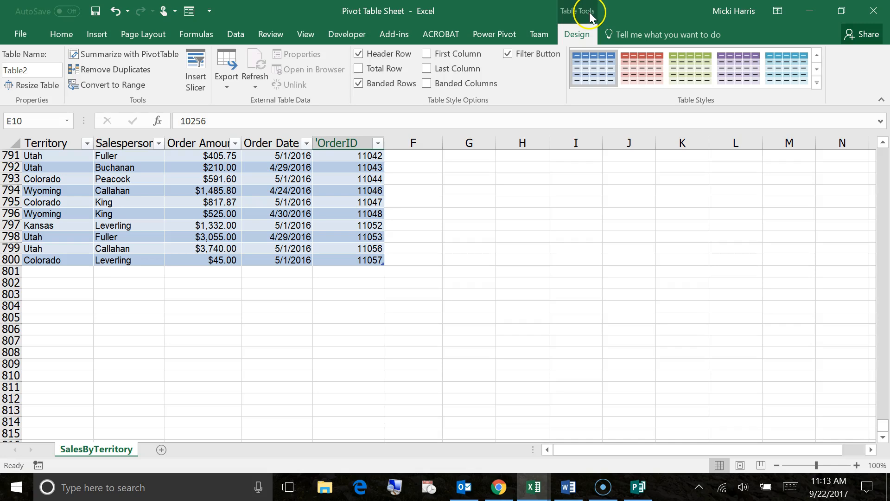
left_click(577, 35)
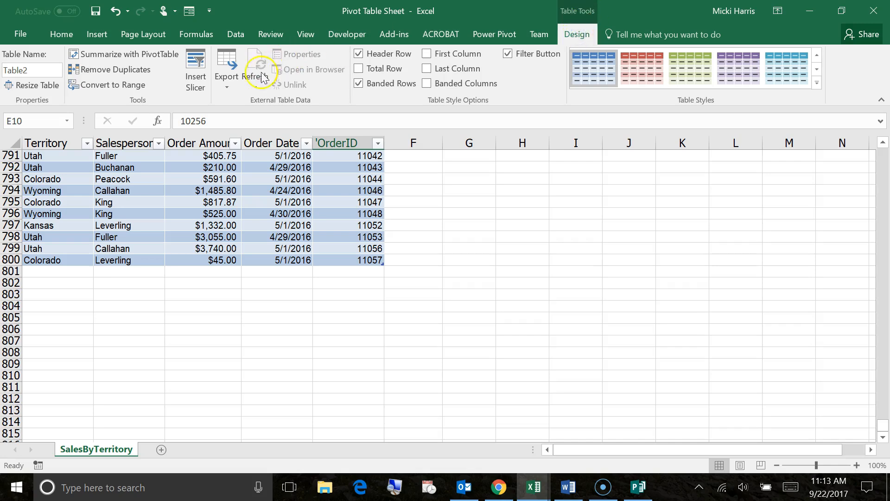
left_click(360, 69)
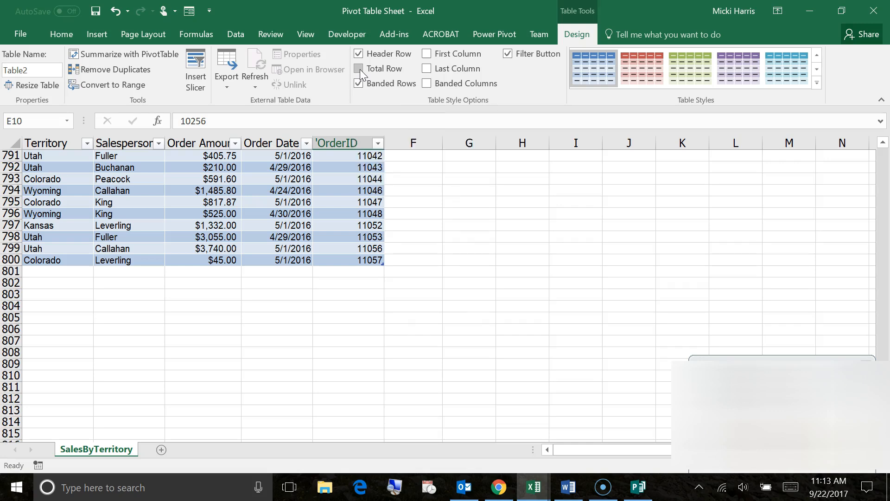
- Change the OrderID column's total to Count
left_click(868, 367)
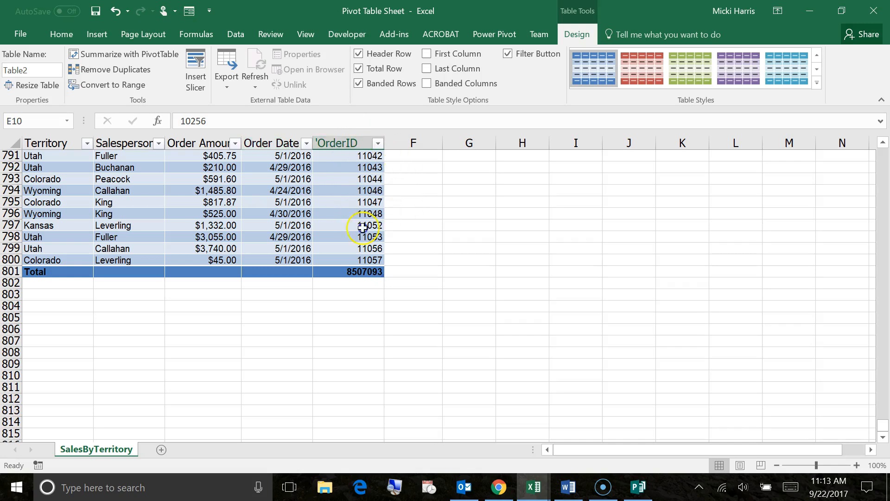
left_click(363, 272)
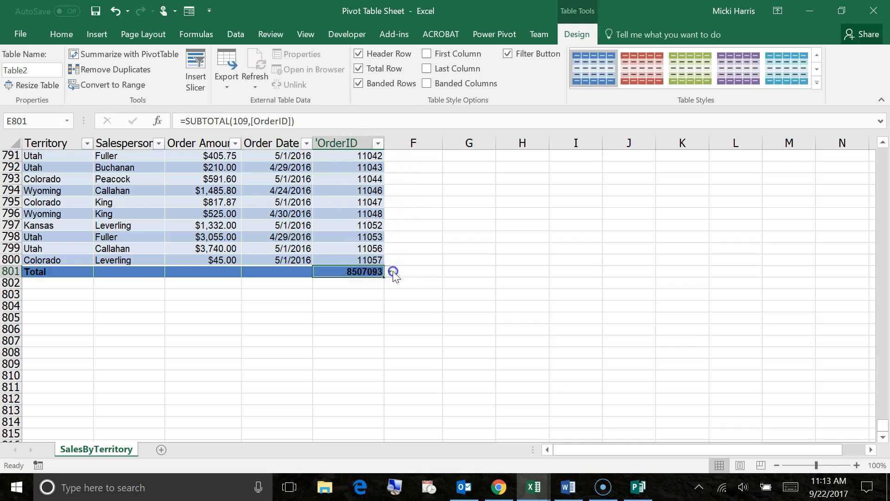
left_click(392, 272)
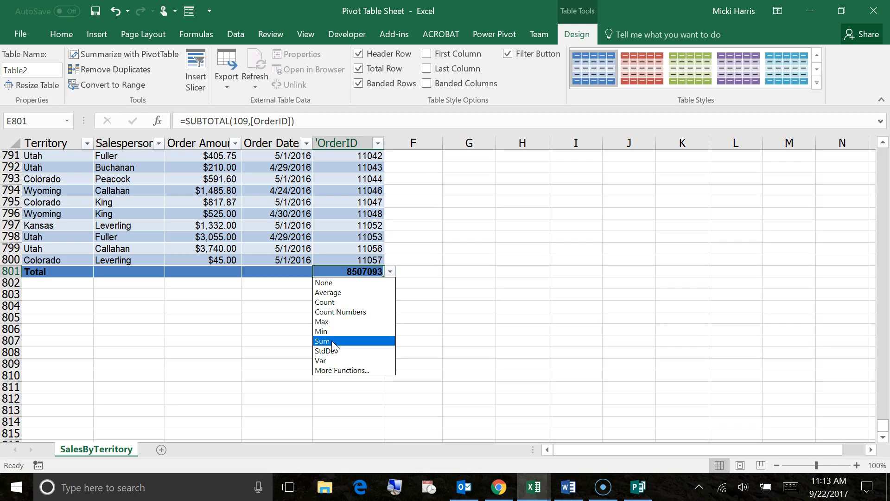
left_click(339, 304)
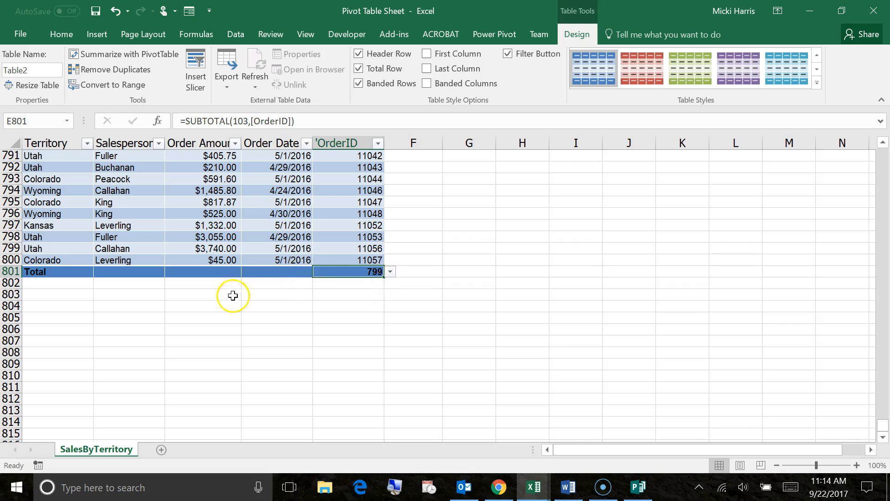
- Set the Order Amount column's total to Sum
left_click(212, 272)
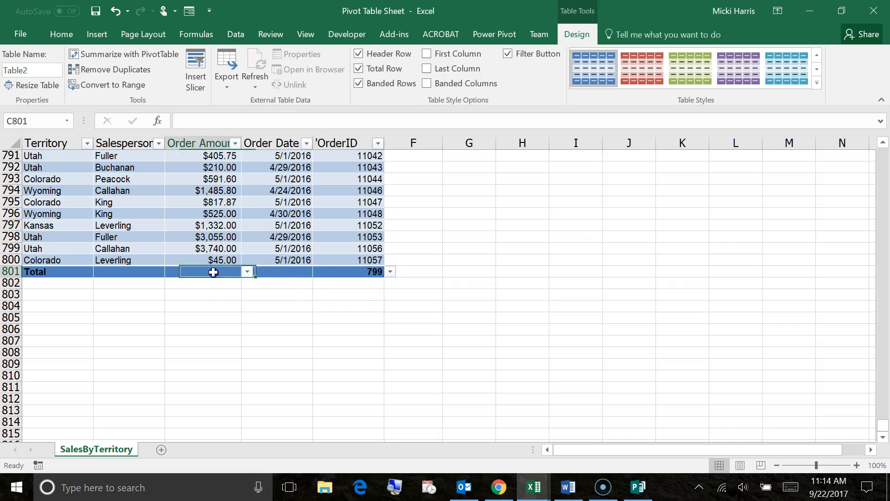
left_click(249, 274)
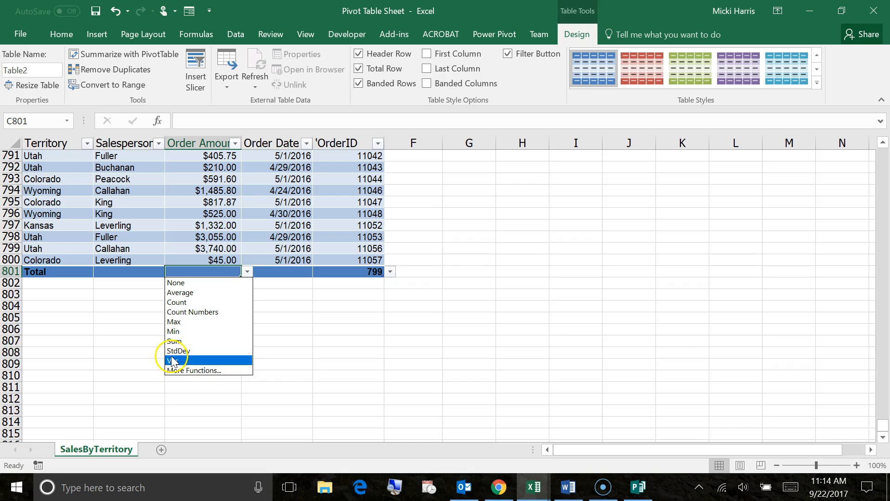
left_click(180, 343)
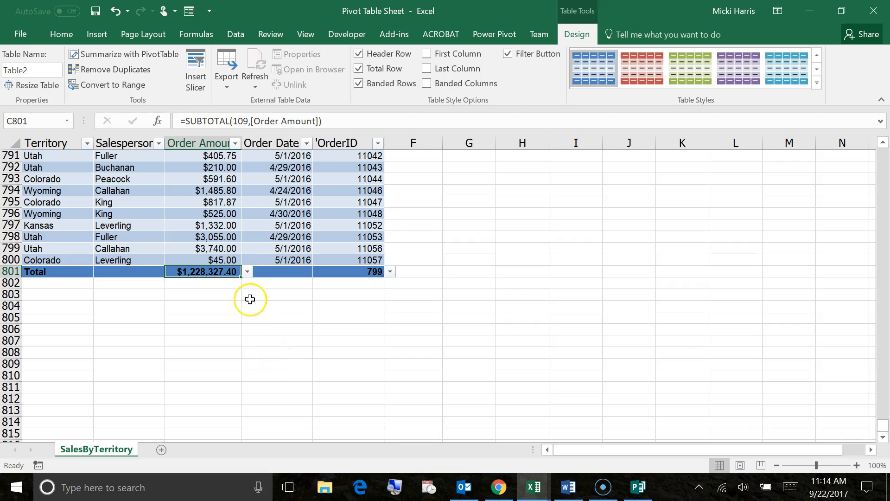
- Extend the table with four blank rows above the total row
left_click(370, 259)
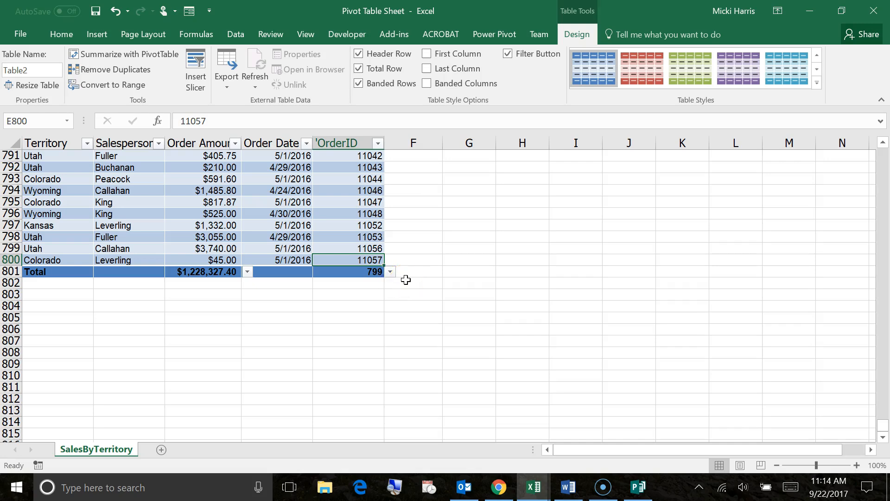
key("Tab")
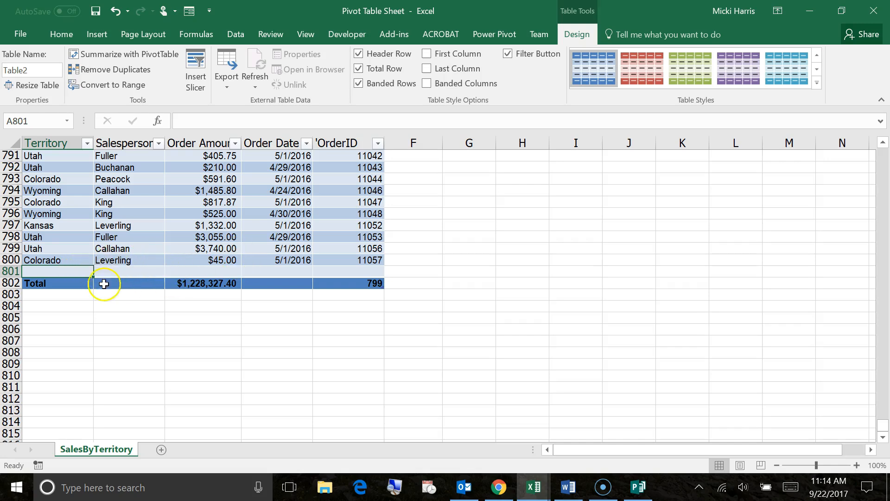
key("Tab")
key("Tab")
key("Tab")
key("Tab")
key("Tab")
key("Tab")
key("Tab")
key("Tab")
key("Tab")
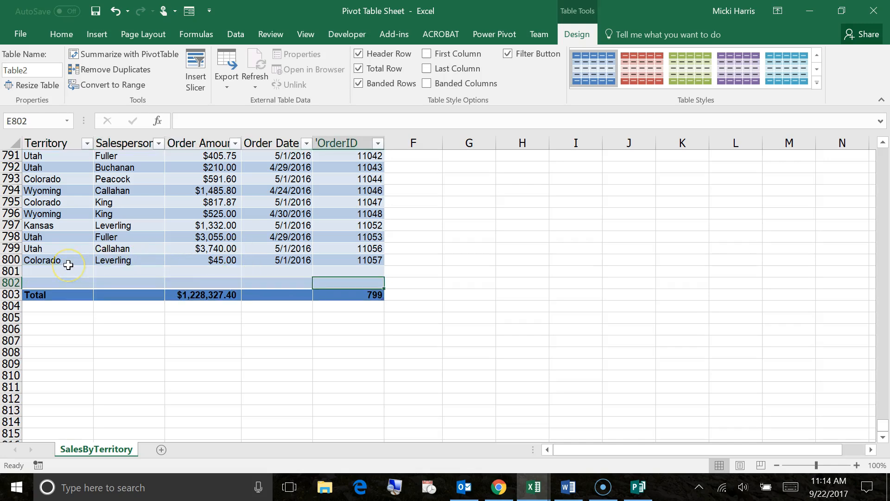
key("Tab")
key("Tab")
key("Tab")
key("Tab")
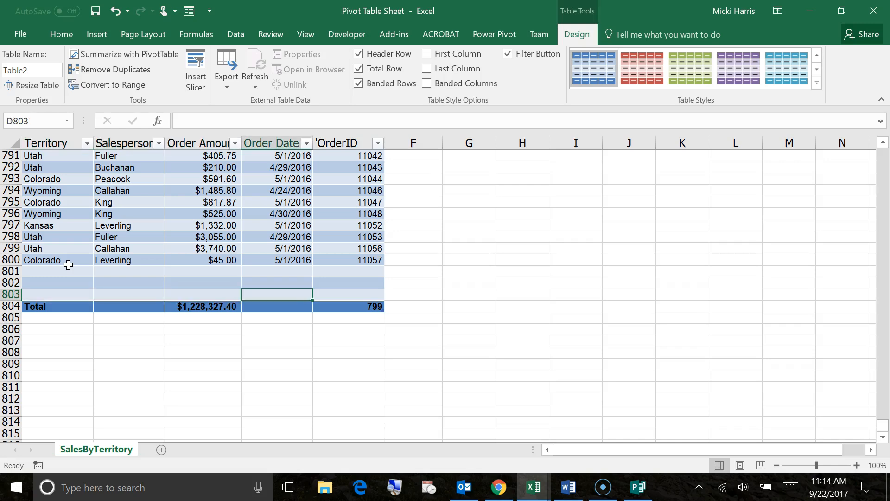
key("Tab")
key("Tab")
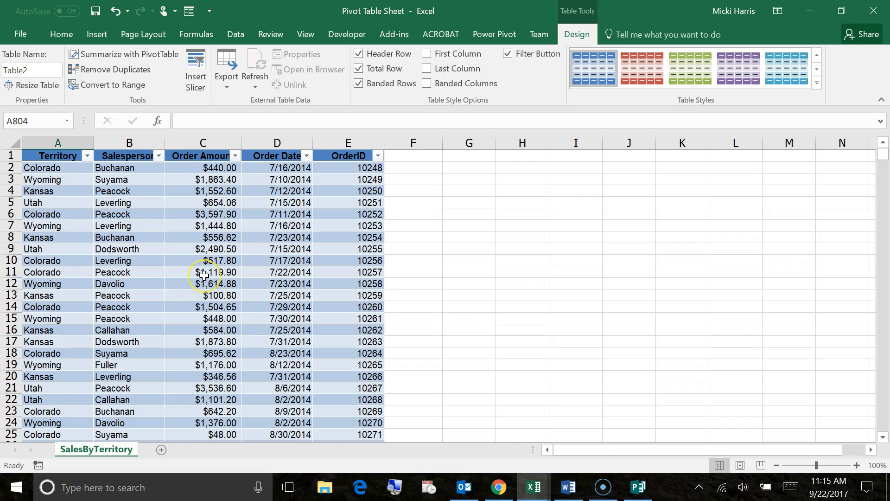
- Examine the Order Amount column's filter options
left_click(236, 156)
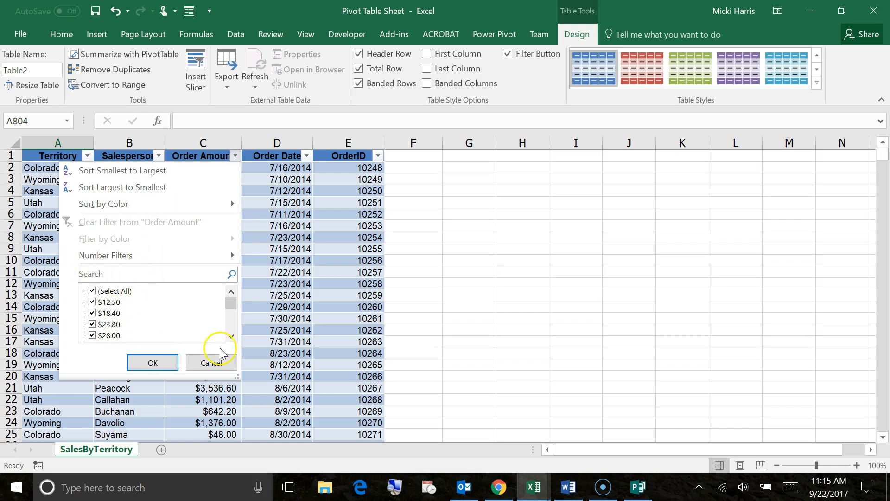
left_click(212, 363)
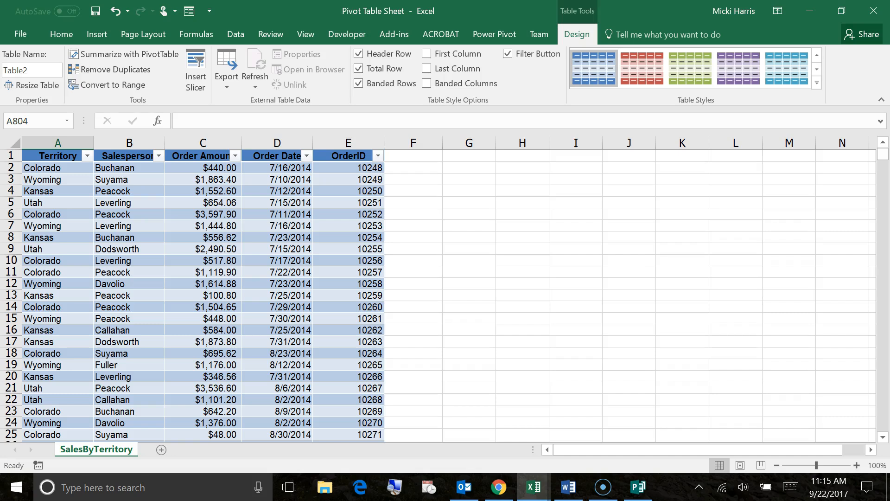
key("alt+Tab")
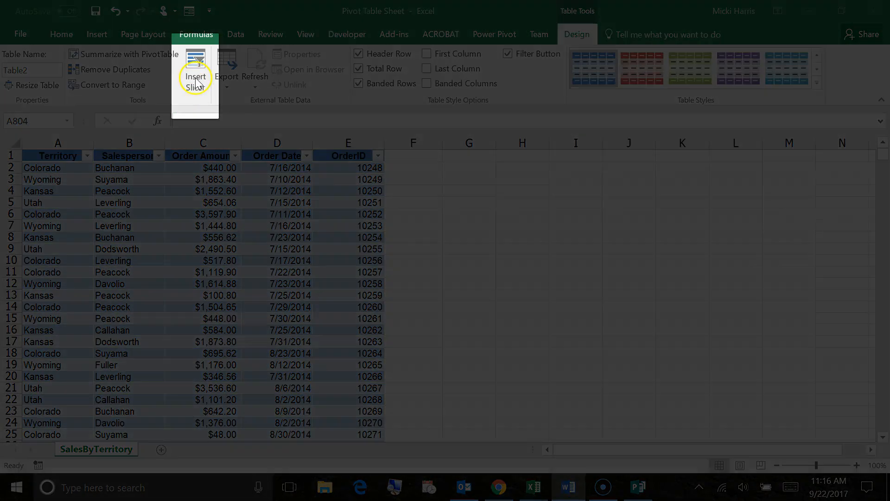
- Insert slicers for the Territory and Salesperson fields
left_click(195, 78)
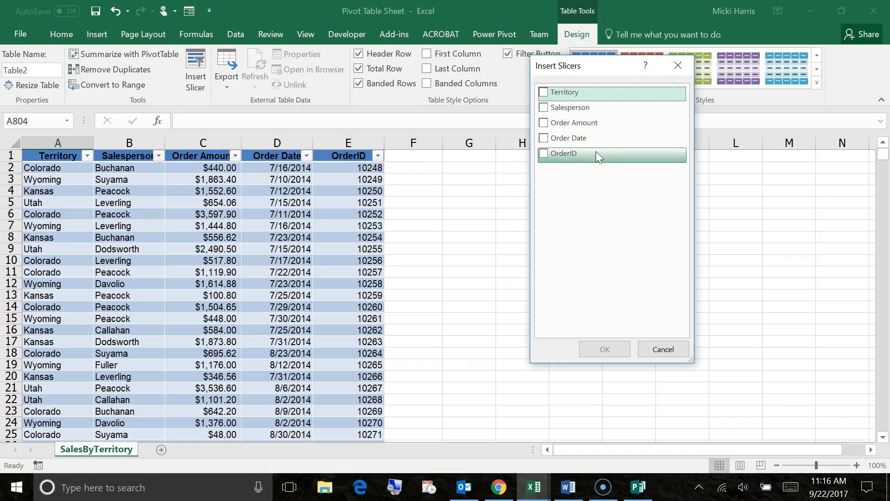
left_click(544, 94)
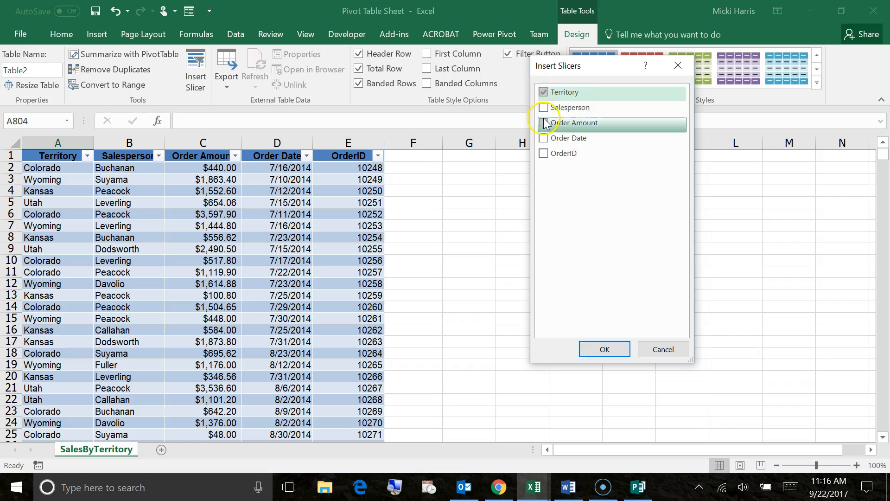
left_click(544, 108)
left_click(605, 349)
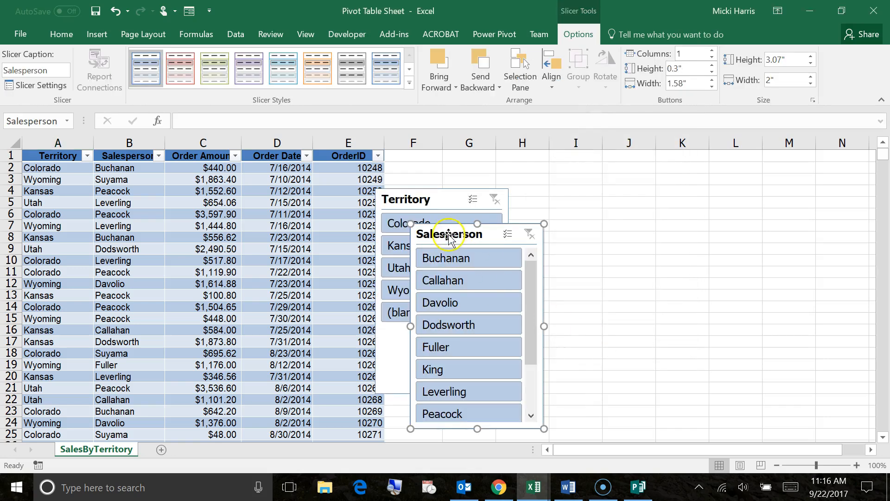
- Arrange the Territory and Salesperson slicers side by side to the right of the table
left_click_drag(436, 234, 567, 207)
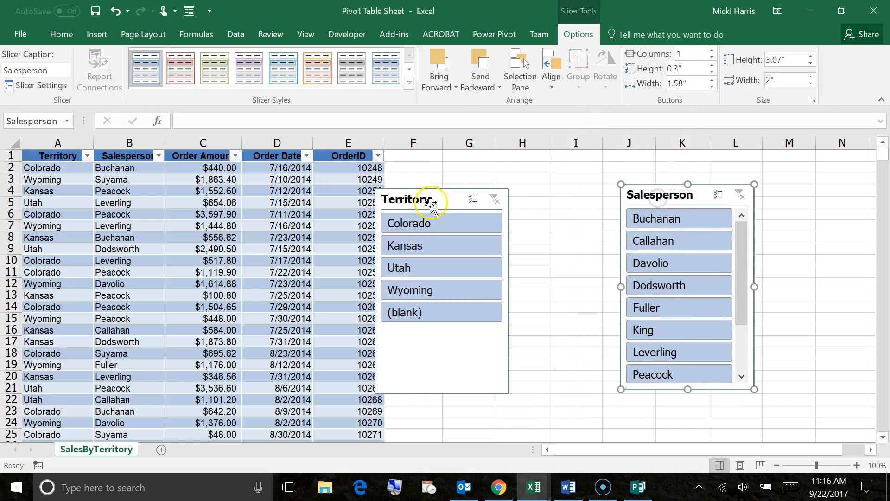
left_click_drag(437, 199, 543, 193)
left_click_drag(517, 201, 541, 196)
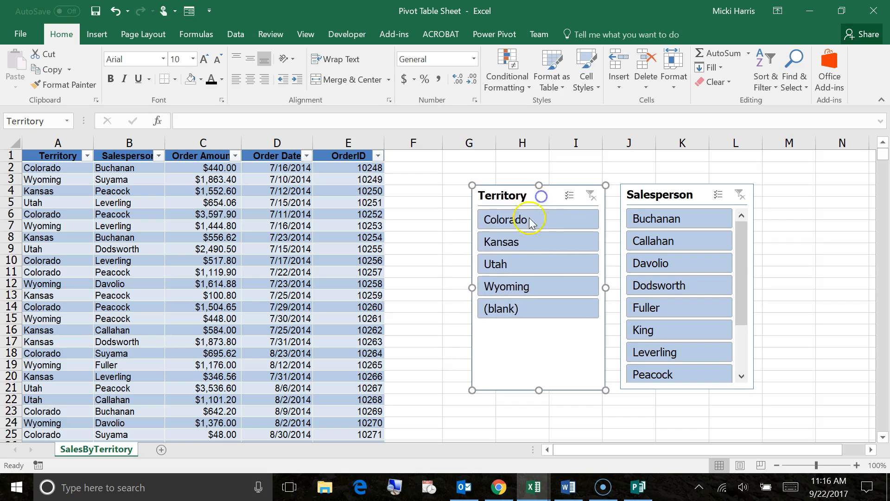
- Filter the table to the Kansas territory and the salespeople Fuller and King using the slicers
left_click(513, 243)
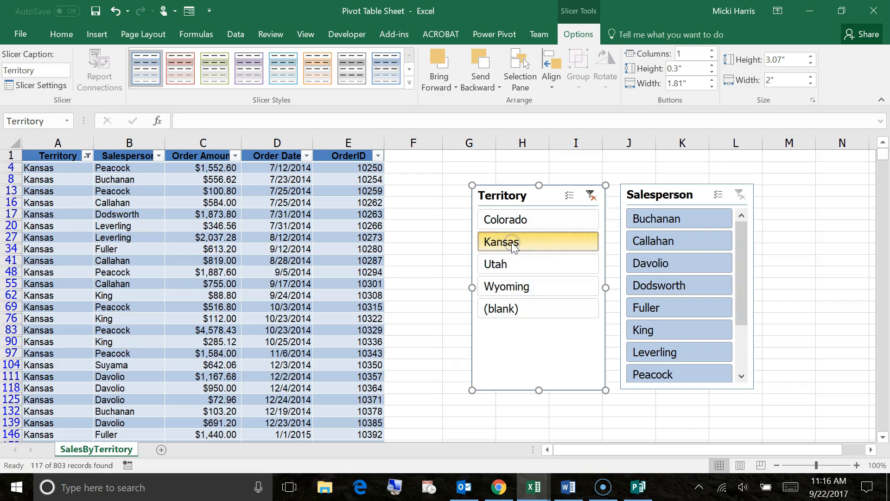
left_click(656, 310)
left_click(651, 332)
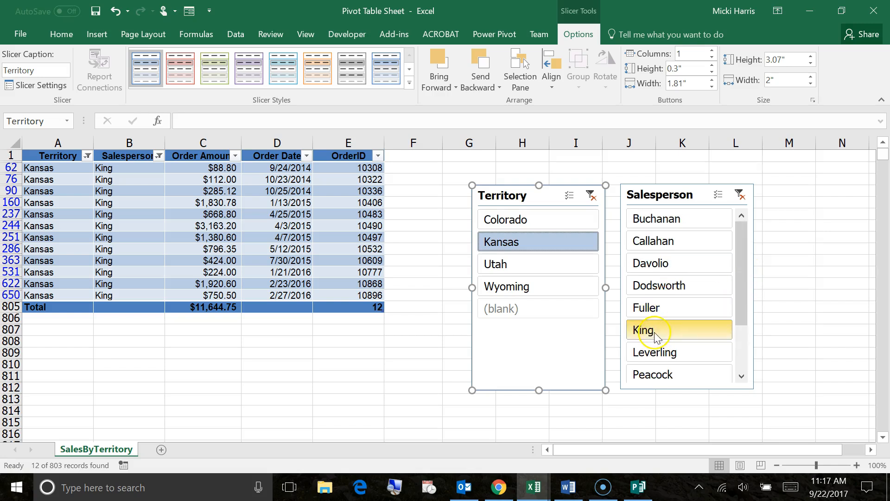
left_click(655, 309, "ctrl")
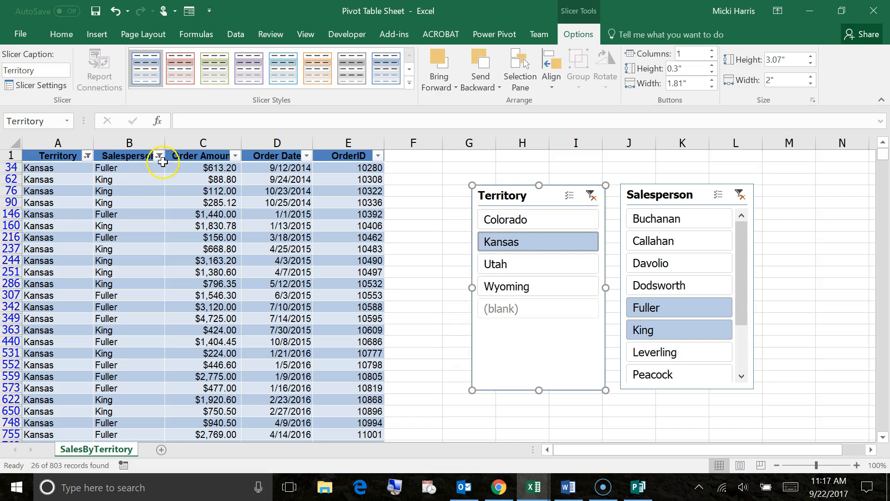
mouse_move(158, 163)
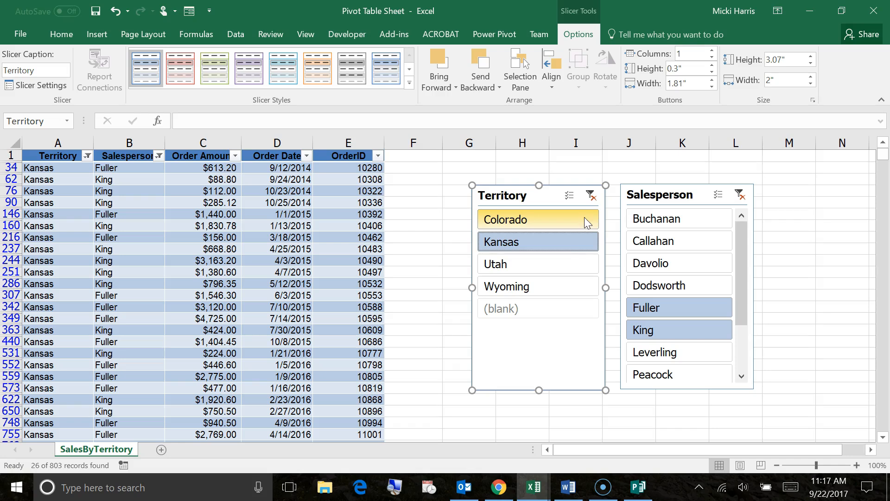
- Clear the filters on both the Territory and Salesperson slicers
left_click(591, 195)
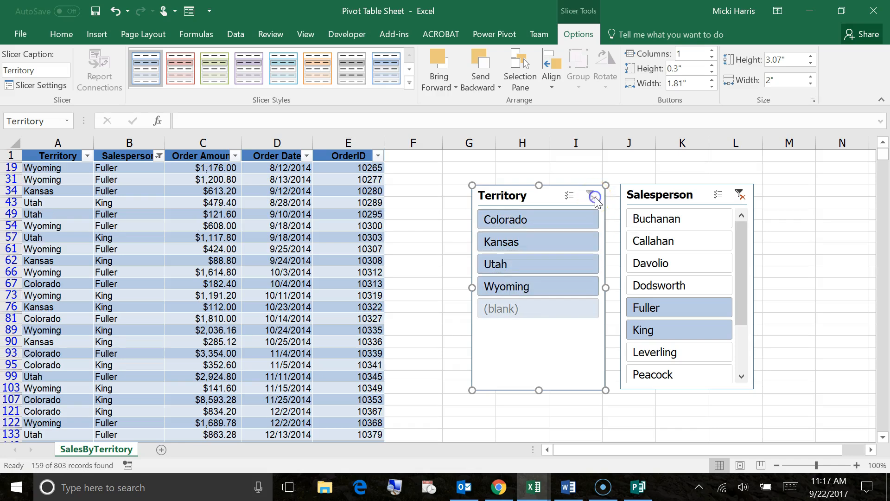
left_click(741, 195)
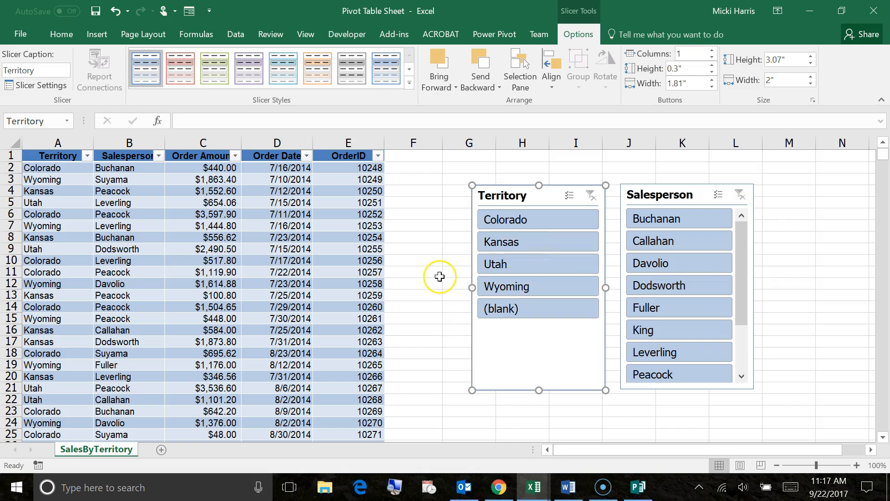